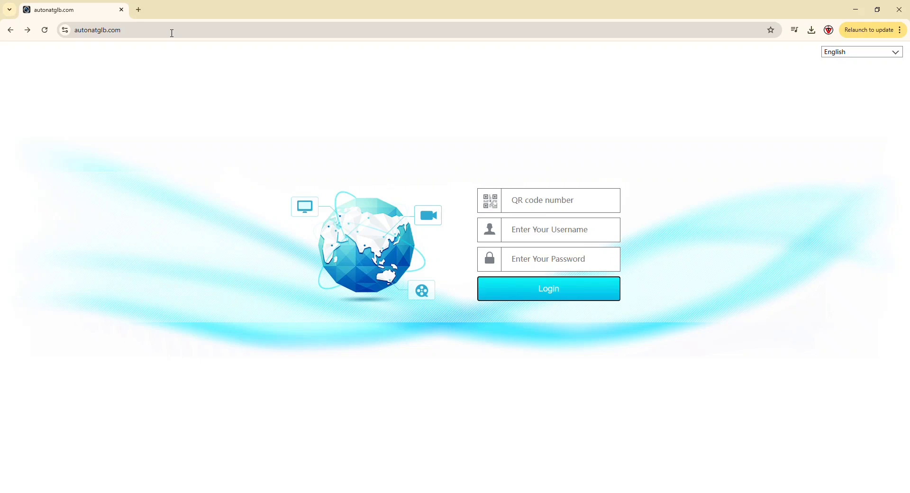
Log in with the saved device QR code number, username admin and the account password.
left_click(527, 201)
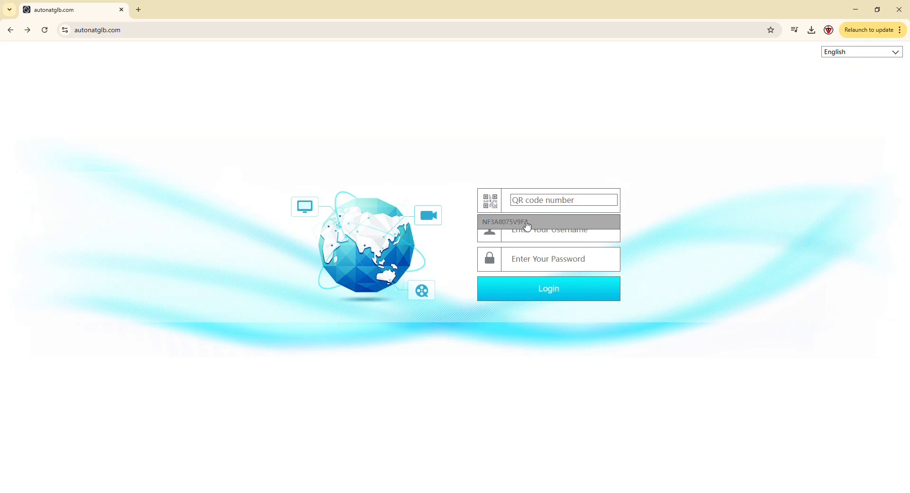
left_click(528, 223)
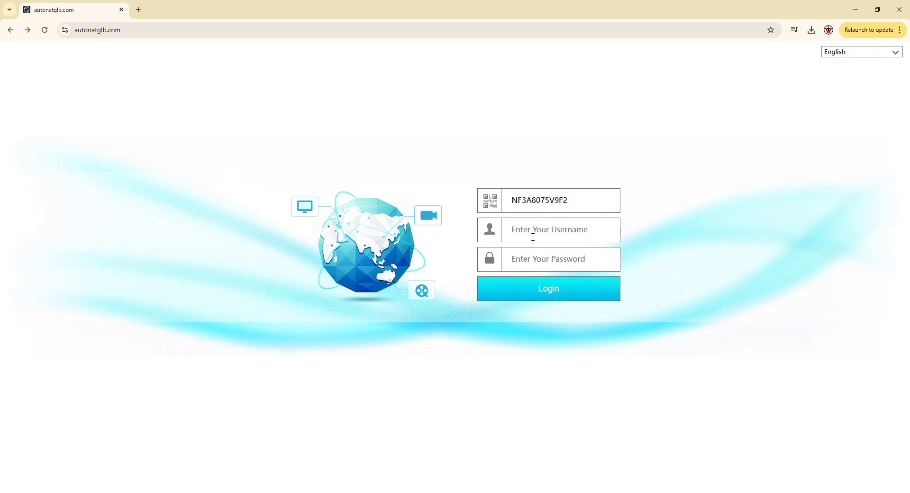
left_click(534, 237)
type("admin")
key("Tab")
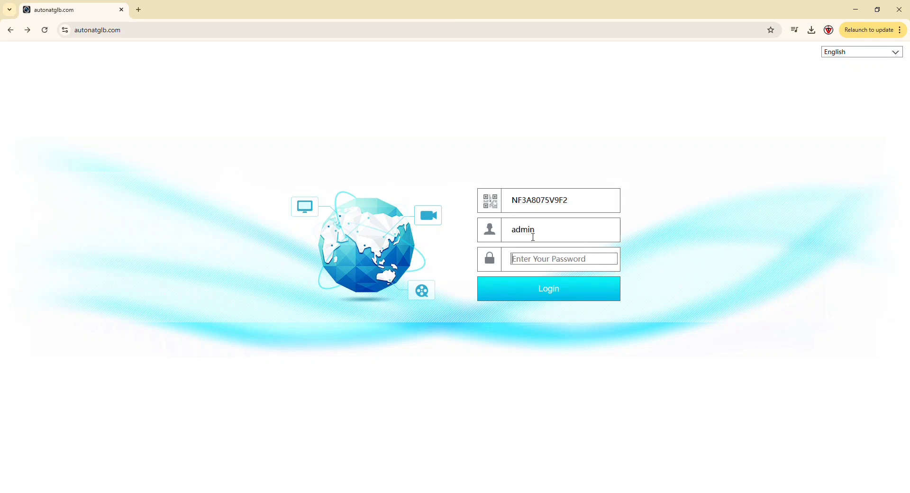
type("••")
key("Return")
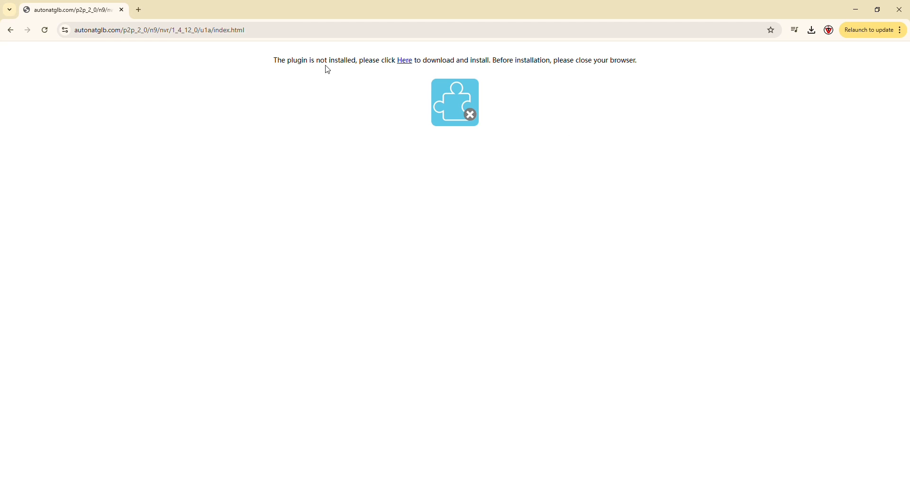
Download the missing plugin installer and reload the page to reach camera L1's live view.
left_click(410, 62)
left_click(265, 31)
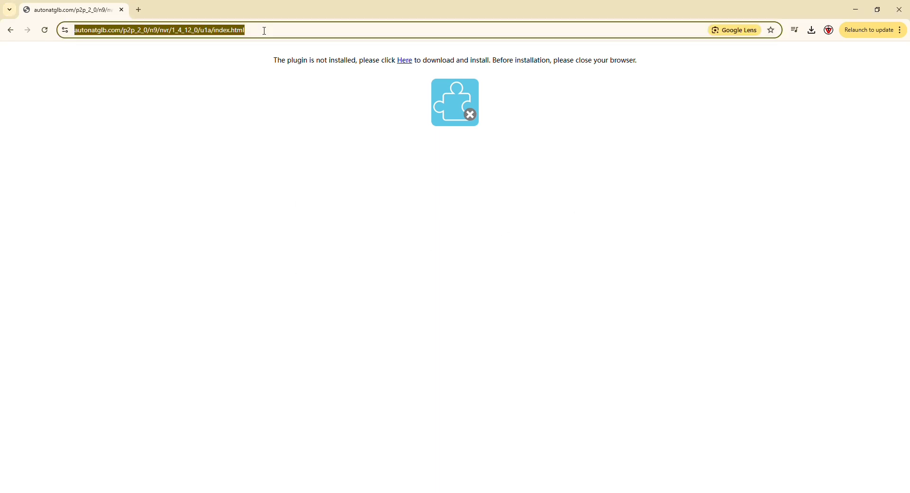
key("Return")
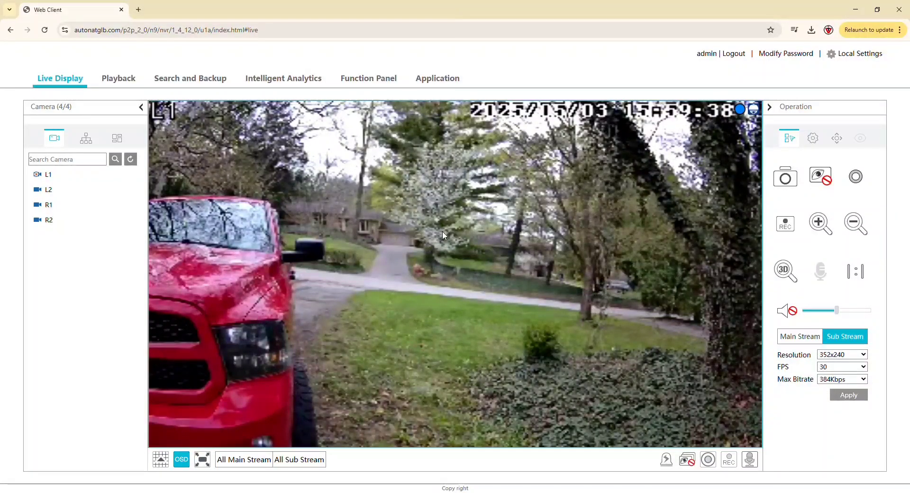
left_click(244, 460)
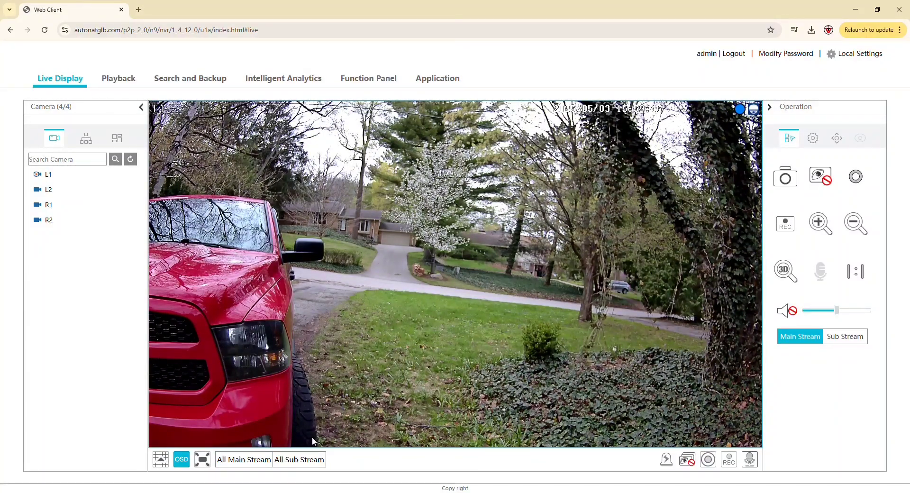
left_click(313, 458)
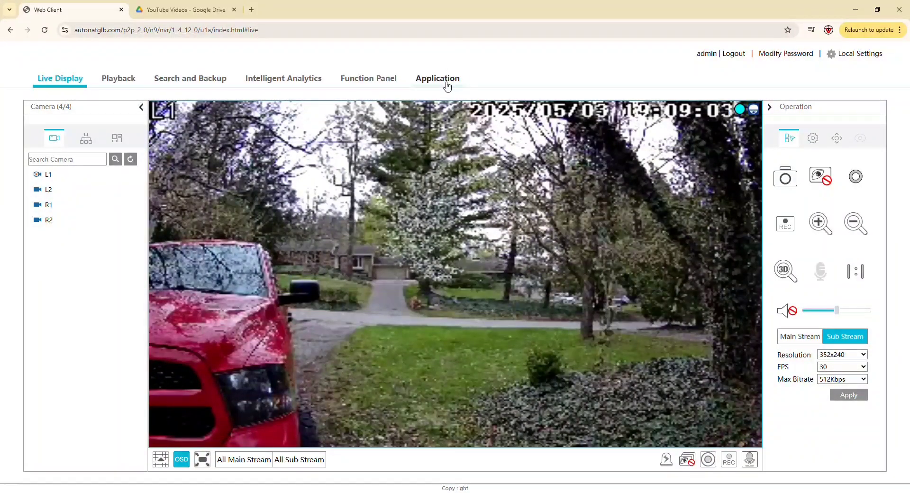
Go to Function Panel > Camera > Image Settings to list cameras L1, L2, R1 and R2.
left_click(378, 79)
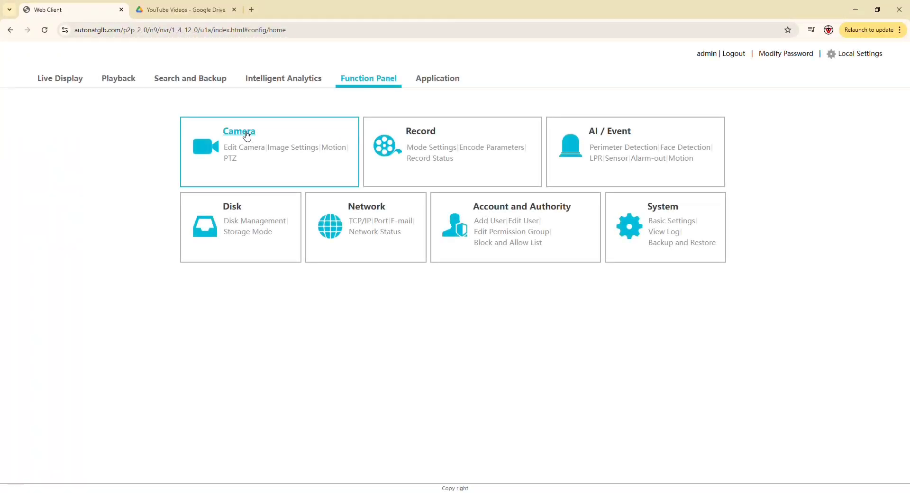
left_click(246, 136)
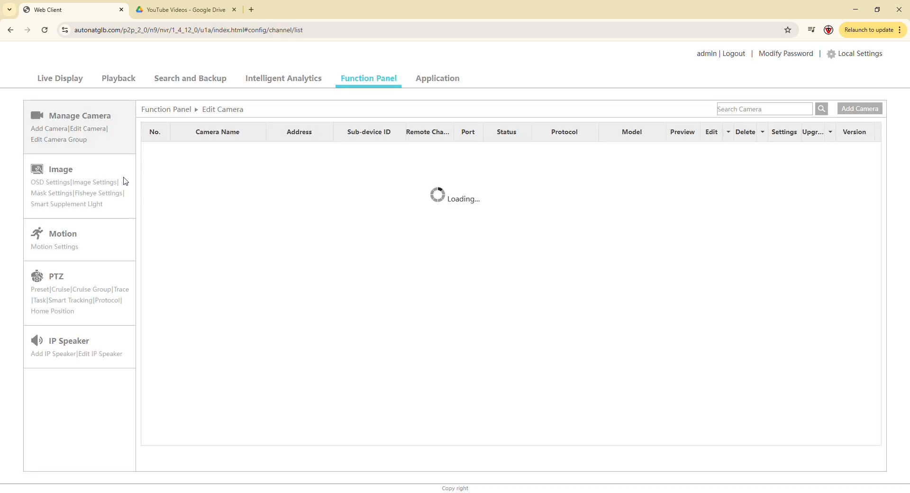
left_click(89, 183)
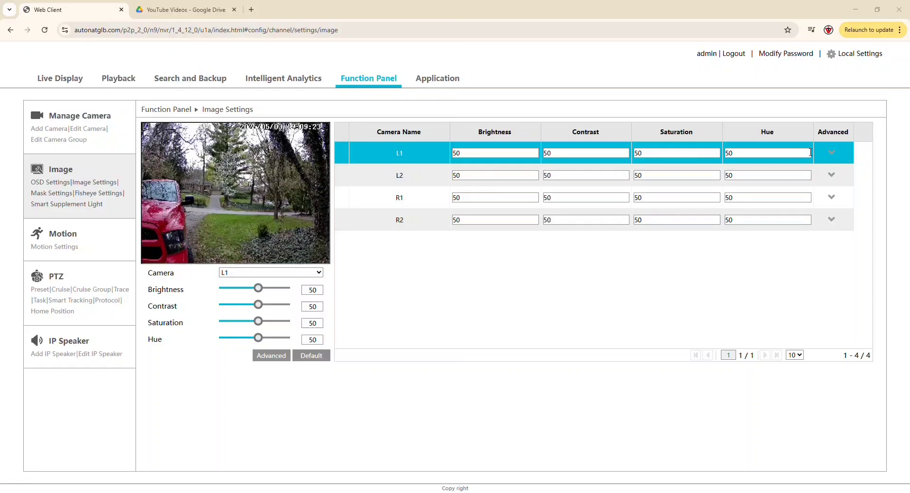
Expand camera L1's advanced image options and show its Lens Control settings.
left_click(835, 155)
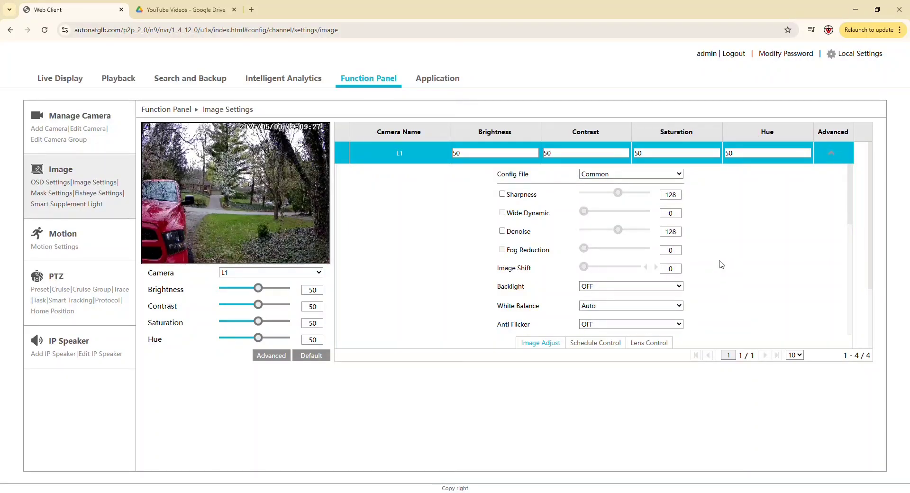
left_click(658, 345)
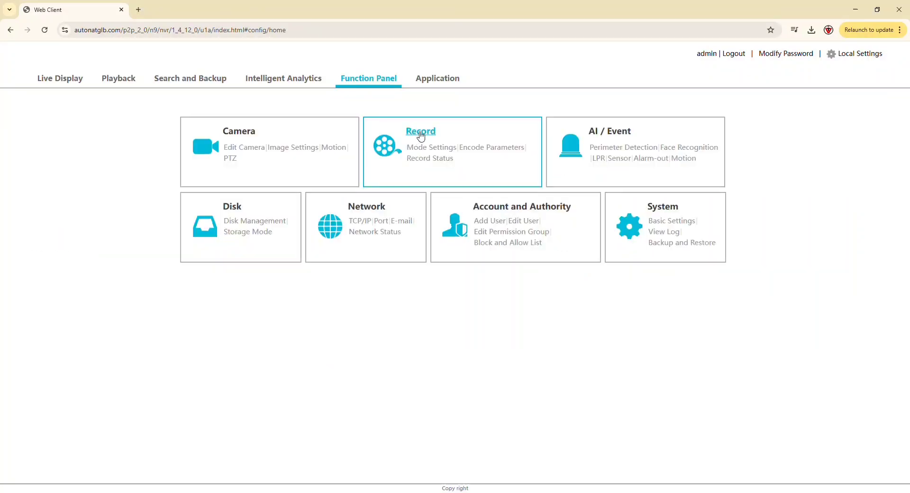
View the Record mode settings, then go back to the Function Panel overview.
left_click(418, 137)
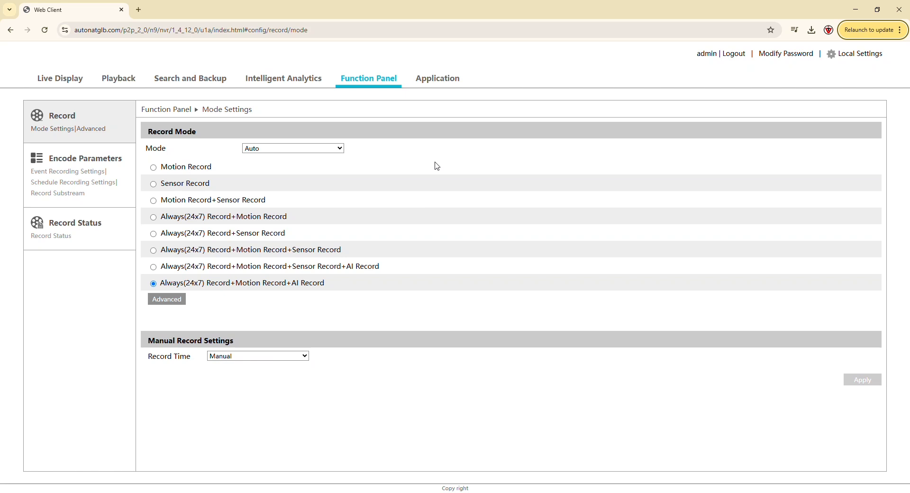
left_click(373, 82)
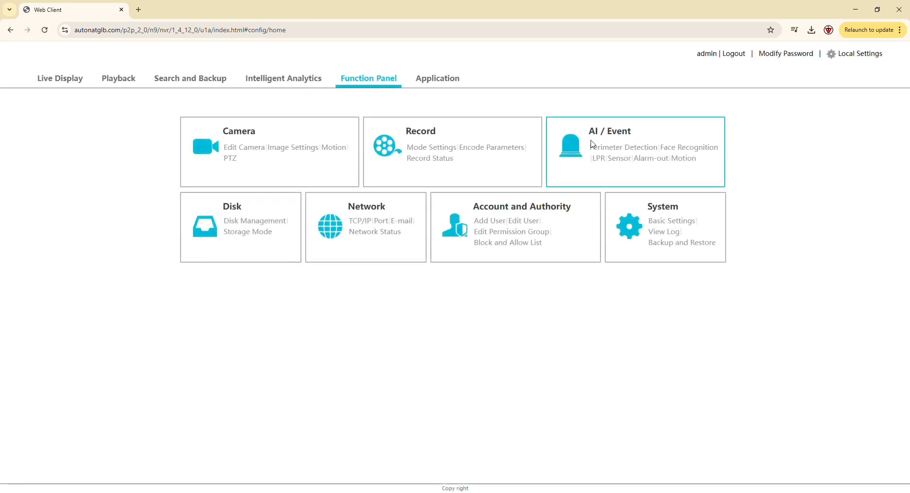
Open the AI / Event settings to reach the Alarm-out list with Strobe Bars on Local-1.
left_click(619, 141)
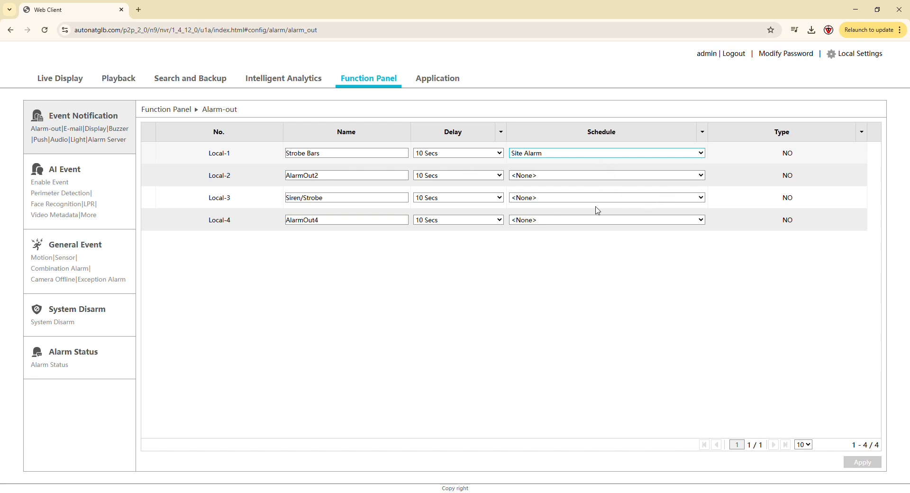
Review the hours of the 24x5, 24x2 and Site Alarm schedules in the Schedule editor.
left_click(567, 229)
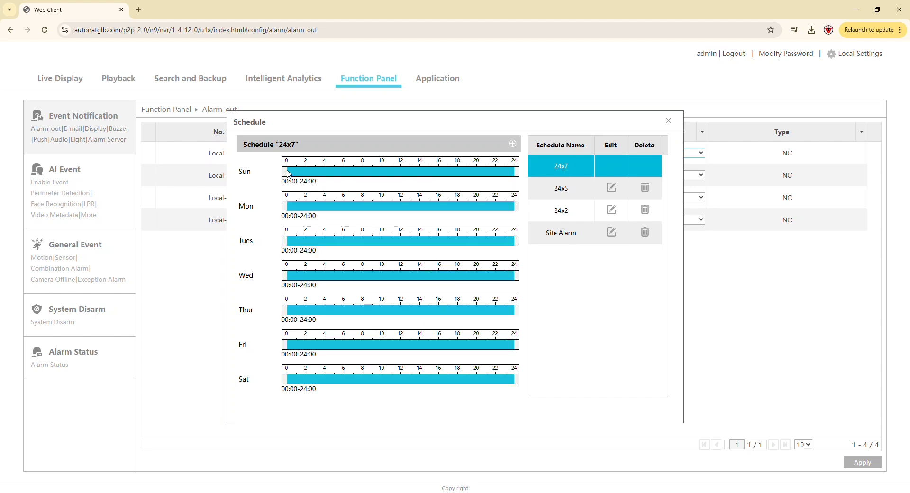
left_click(549, 188)
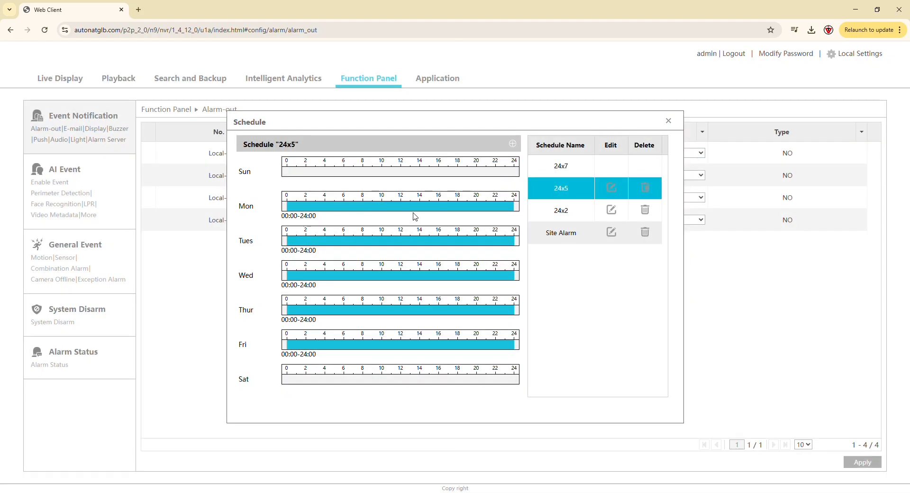
left_click(561, 217)
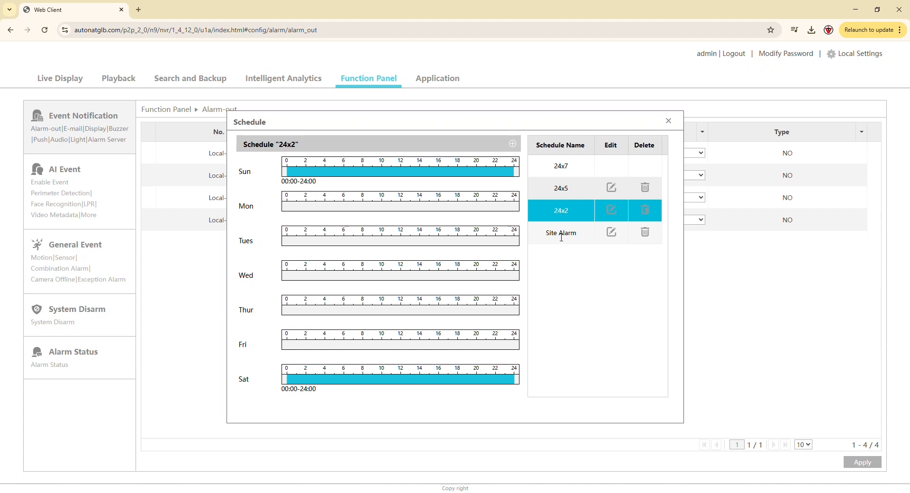
left_click(561, 235)
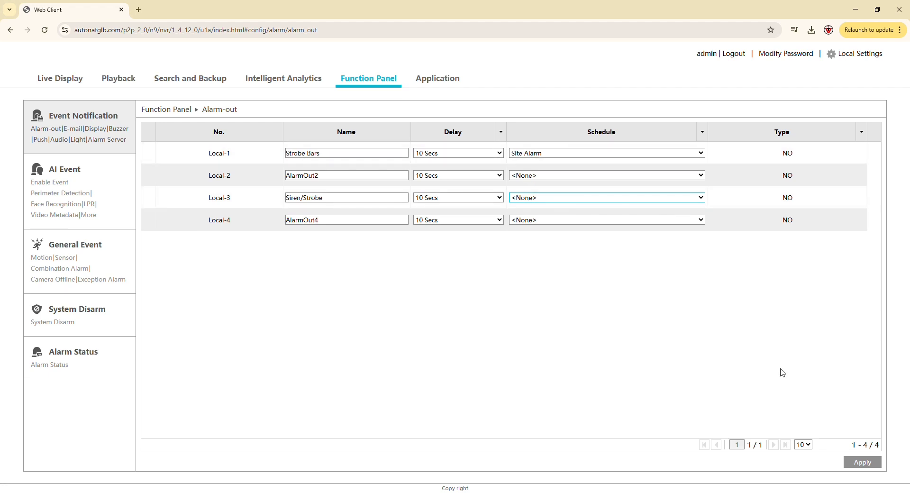
Apply the alarm-out settings and show Perimeter Detection for camera L1.
left_click(871, 463)
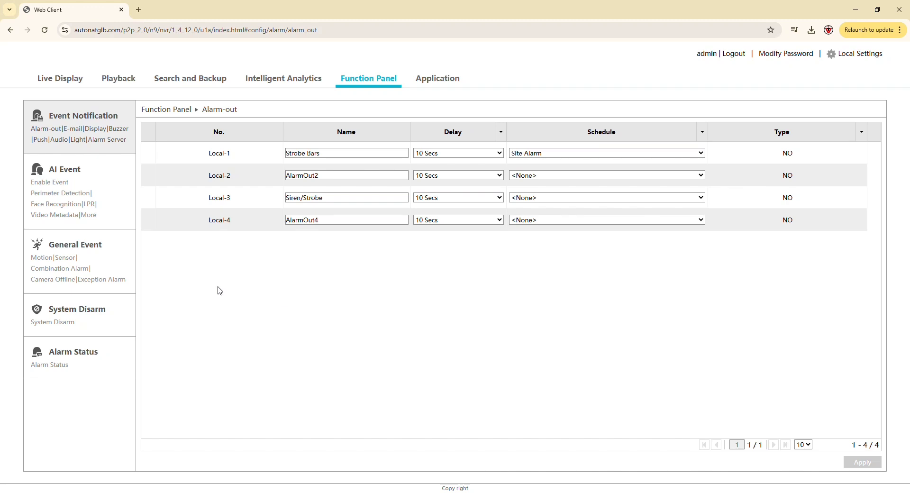
left_click(69, 172)
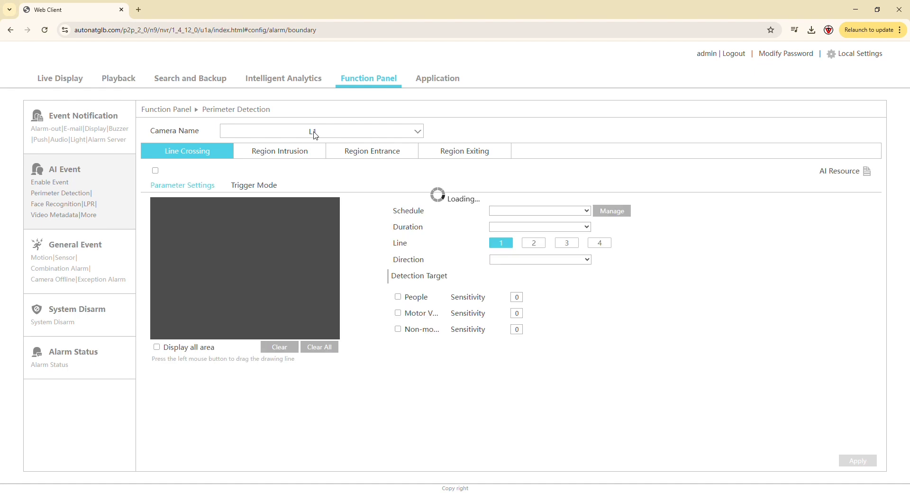
left_click(318, 135)
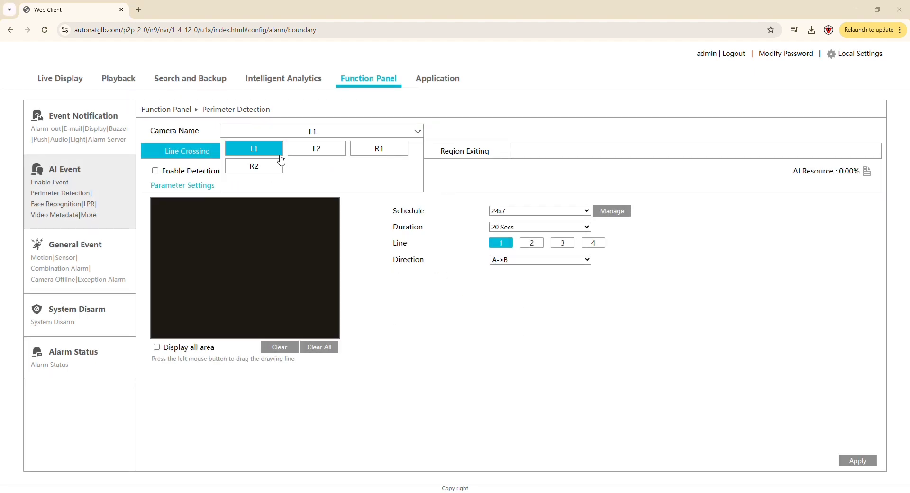
left_click(263, 153)
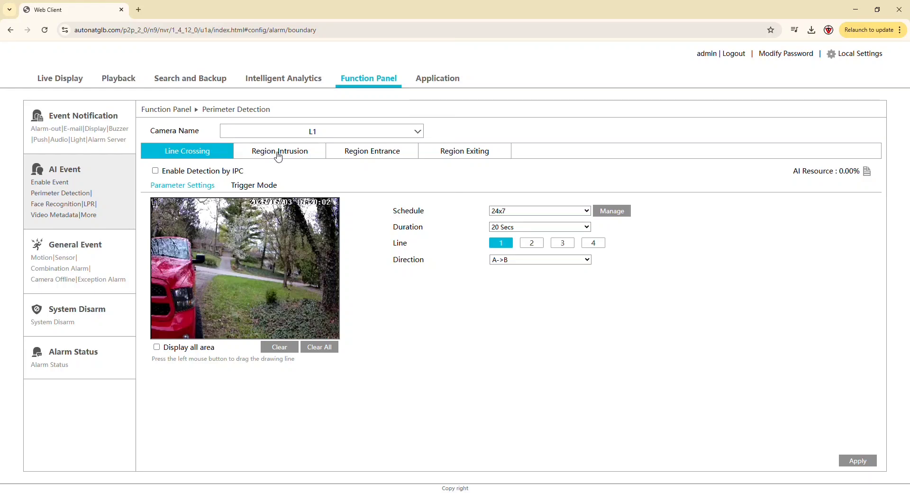
Switch to camera L1's Region Intrusion settings and check its schedules in the Schedule manager.
left_click(301, 155)
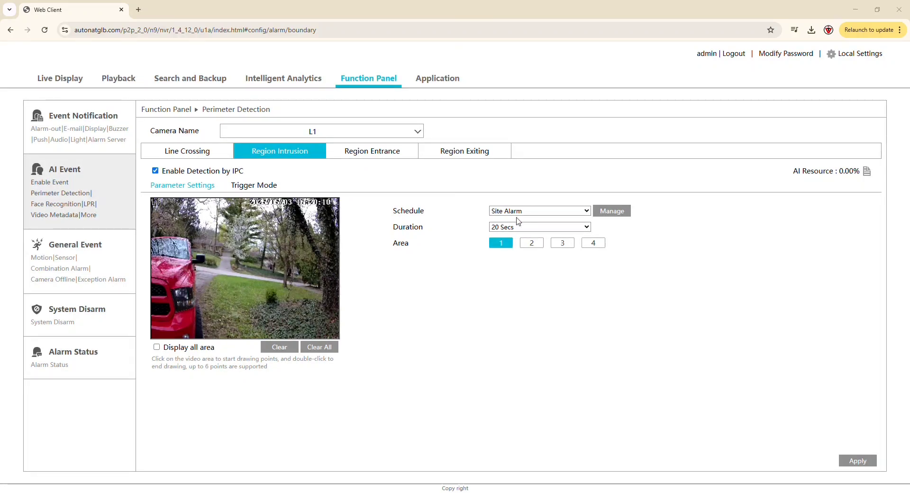
left_click(606, 212)
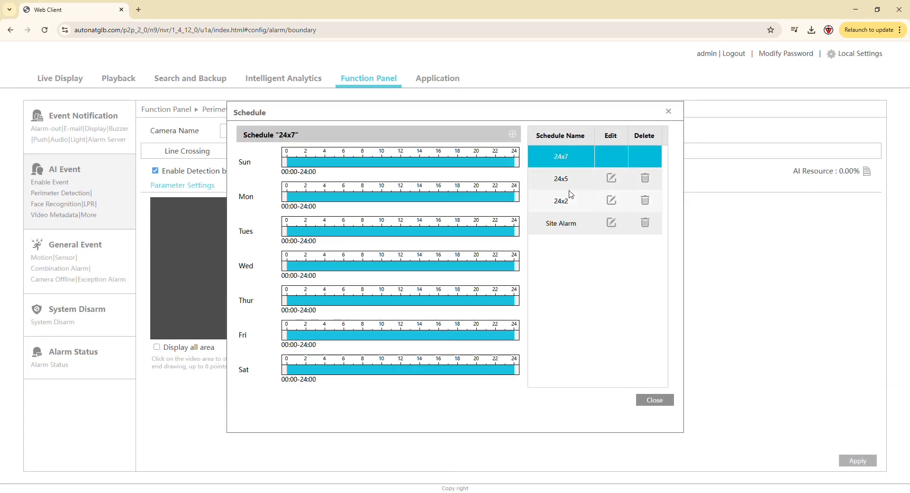
left_click(655, 399)
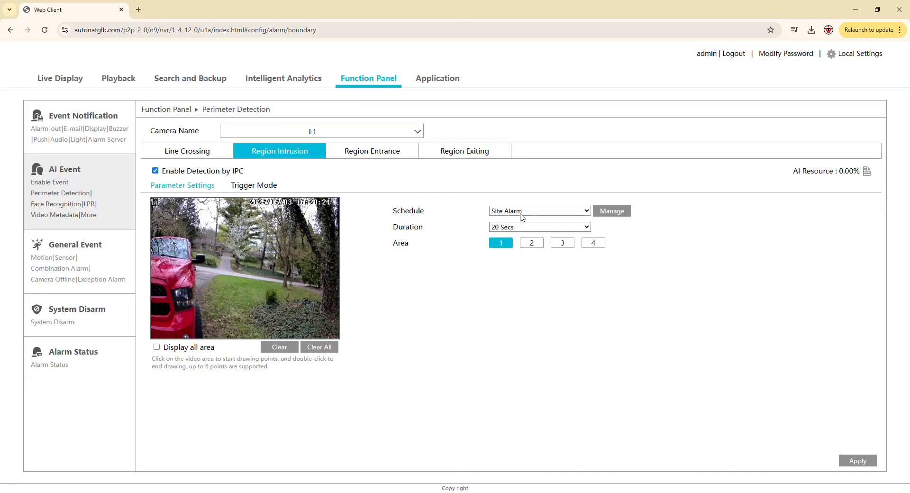
Draw a four-point Area 1 polygon over the lower part of L1's view and apply it.
left_click(155, 237)
left_click(329, 243)
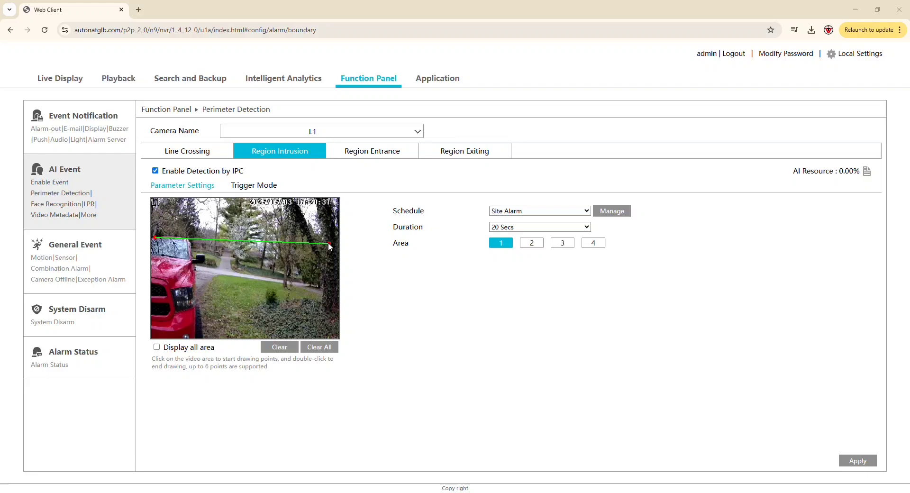
left_click(337, 330)
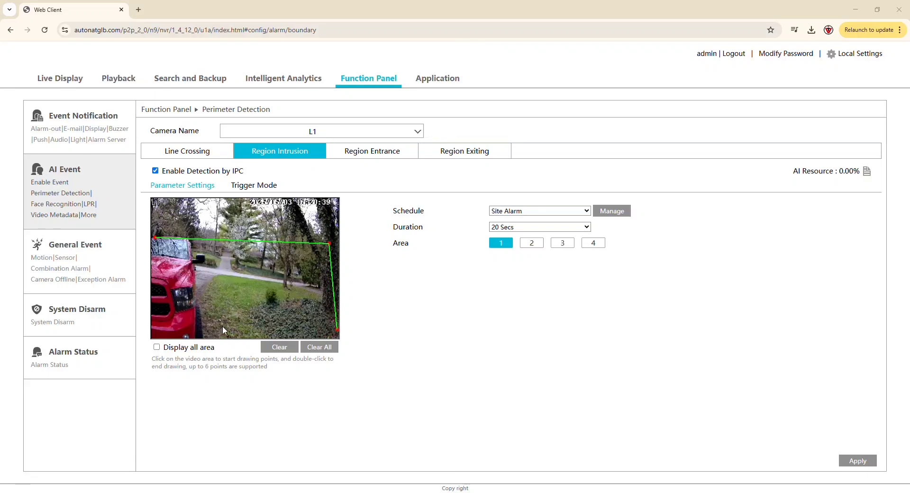
double_click(155, 333)
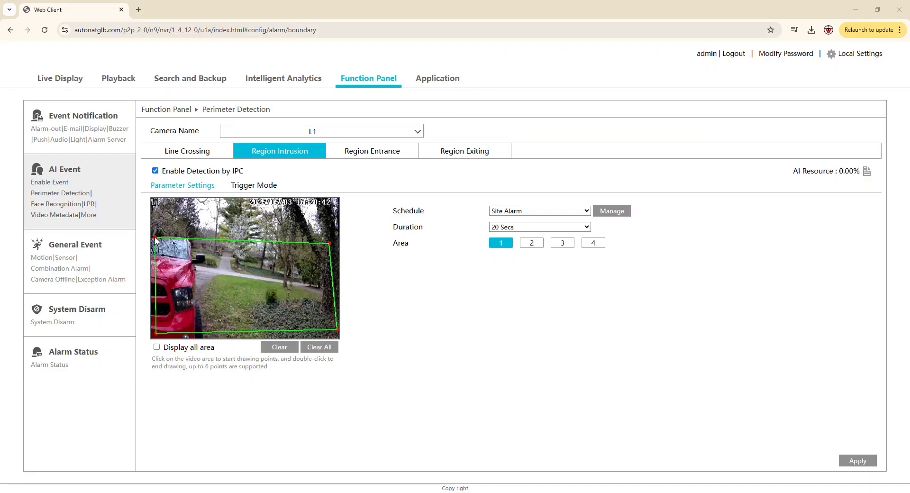
left_click(869, 459)
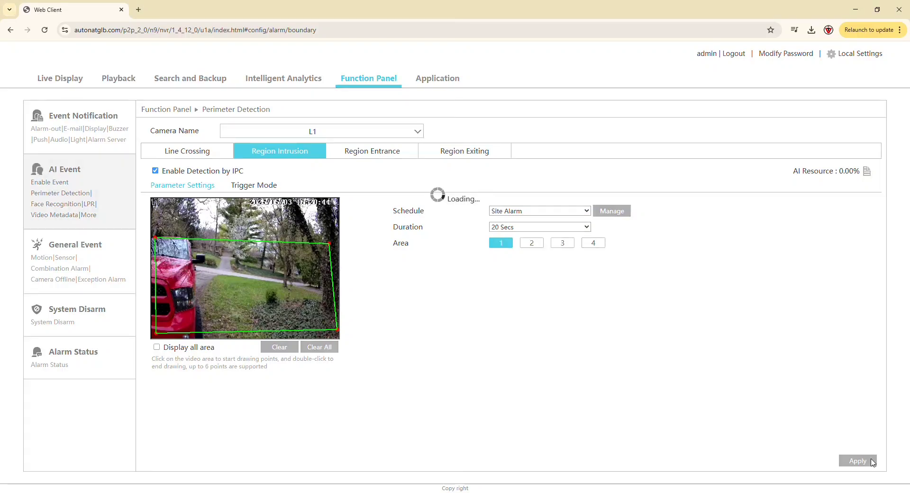
Add the Strobe Bars alarm-out to camera L1's region intrusion triggers and apply the settings.
left_click(267, 186)
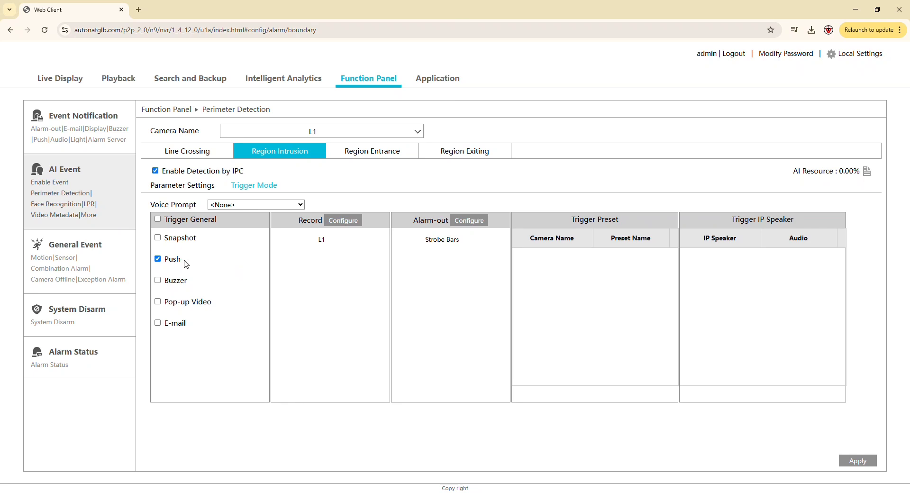
left_click(470, 219)
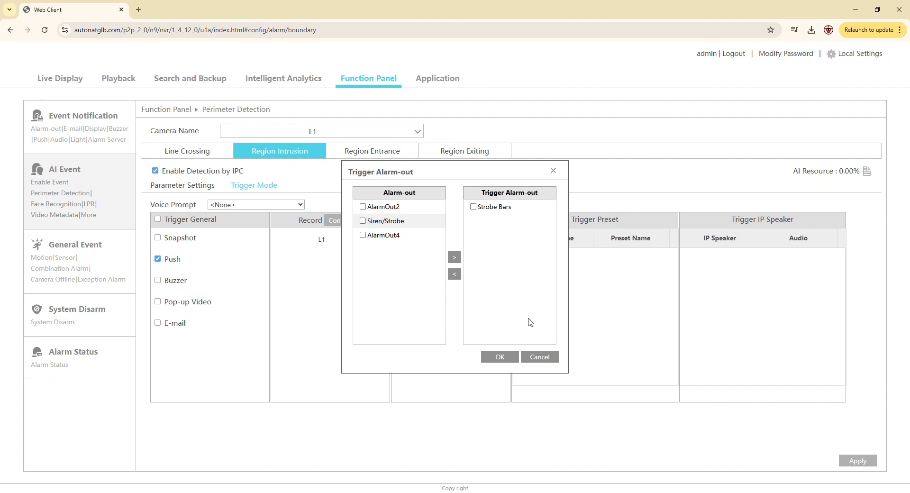
left_click(512, 363)
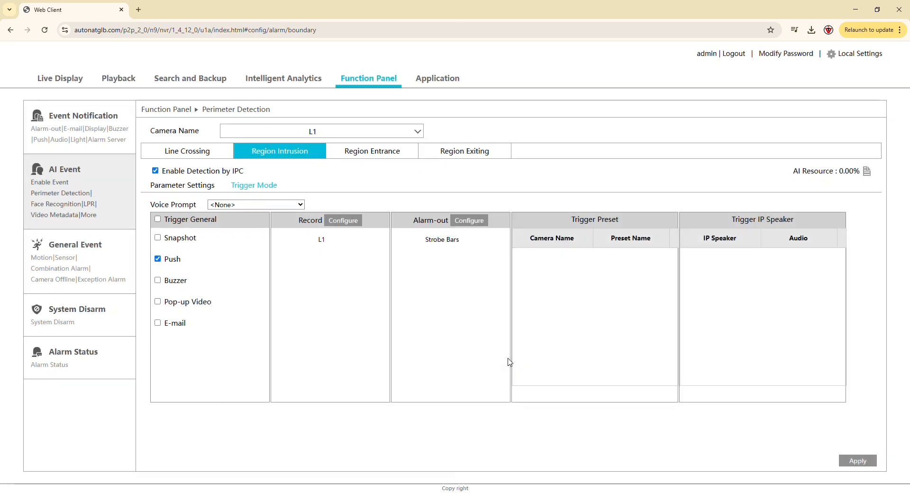
left_click(860, 461)
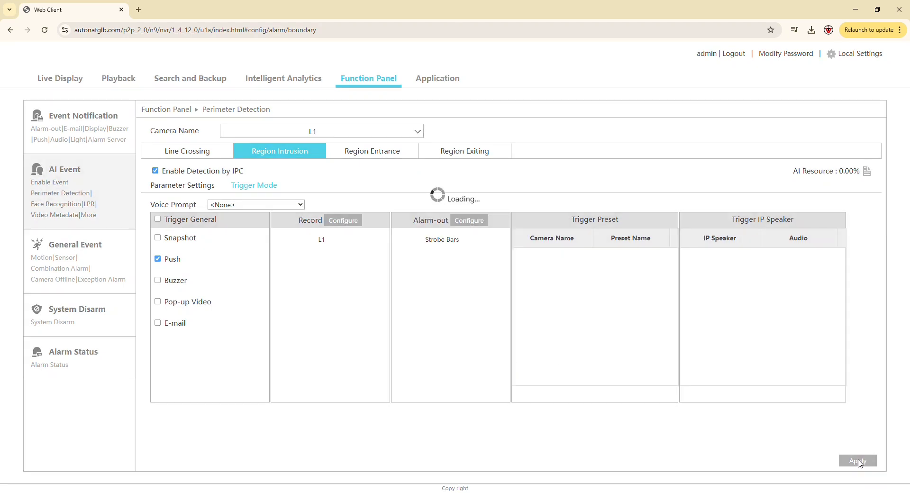